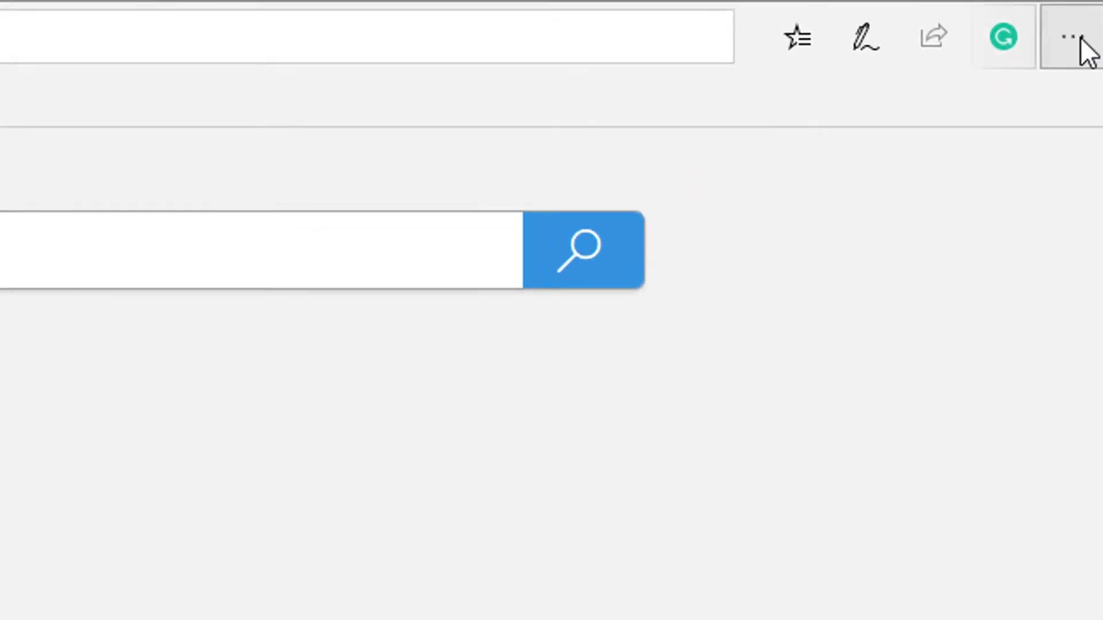
Bring up Edge's Settings panel from the '...' menu, showing General settings
click(1073, 36)
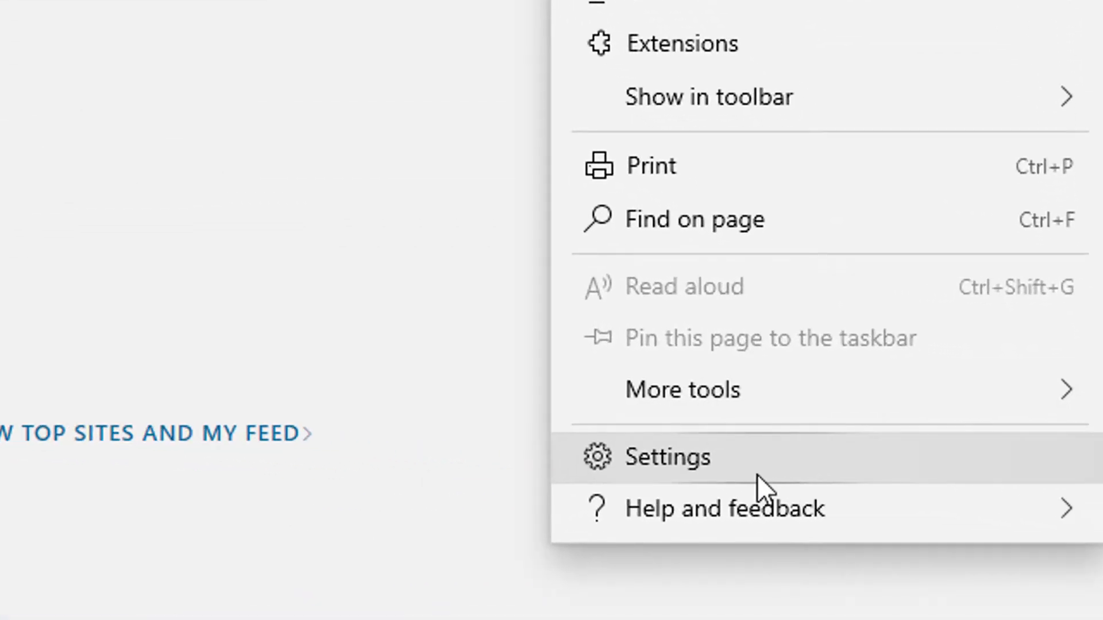
click(715, 451)
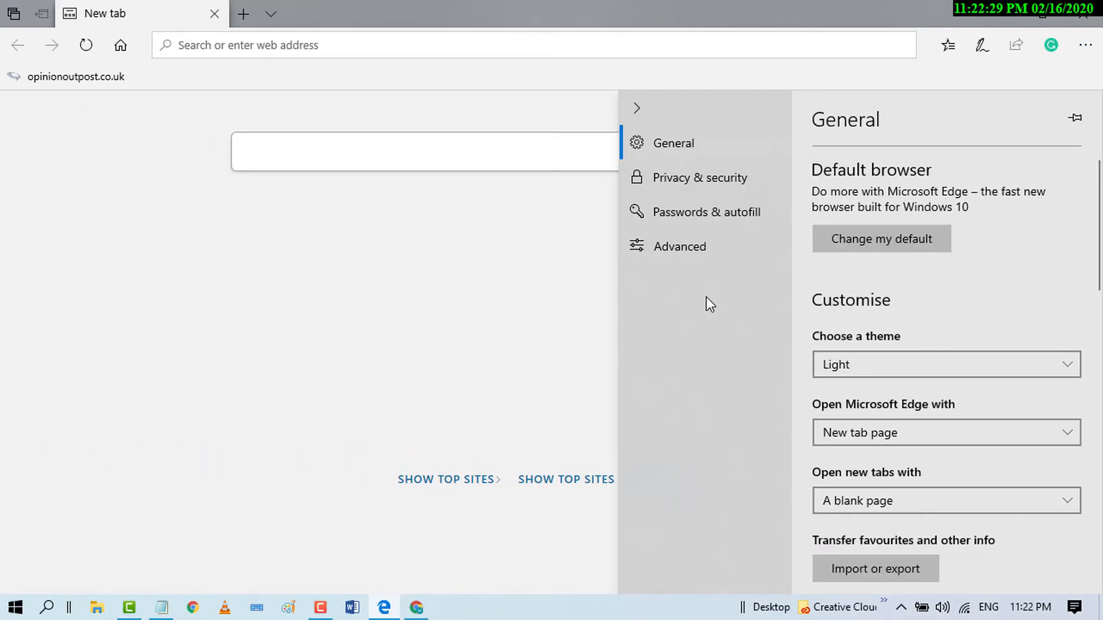
Switch to Advanced settings, revealing Site settings with Media autoplay at Allow
click(682, 248)
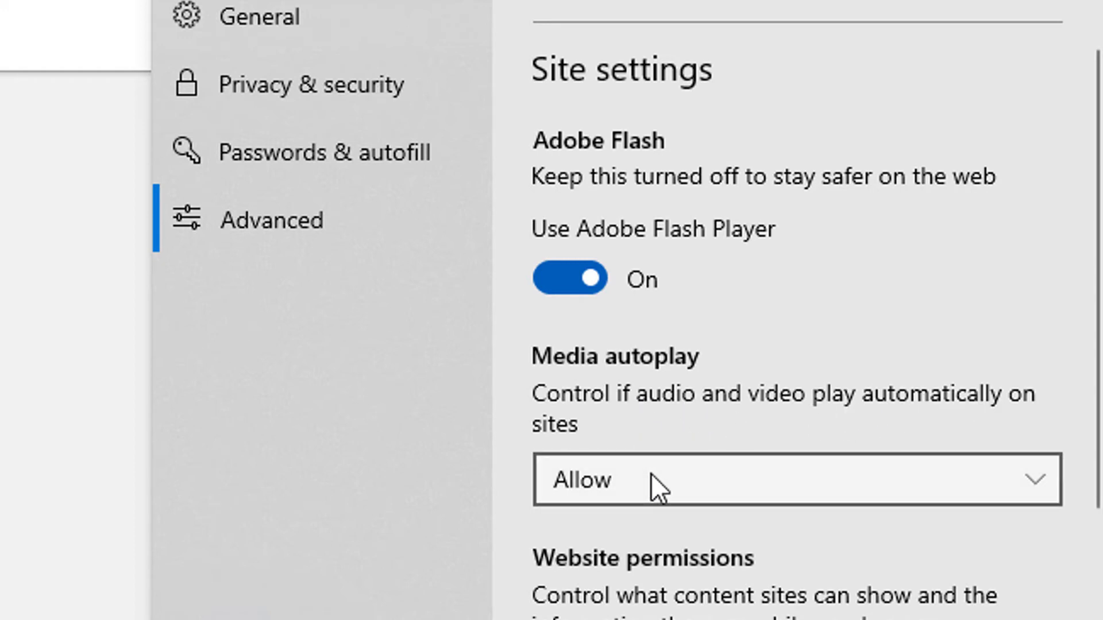
Set Media autoplay to Block so the 'Some sites might not work' warning appears
click(1036, 485)
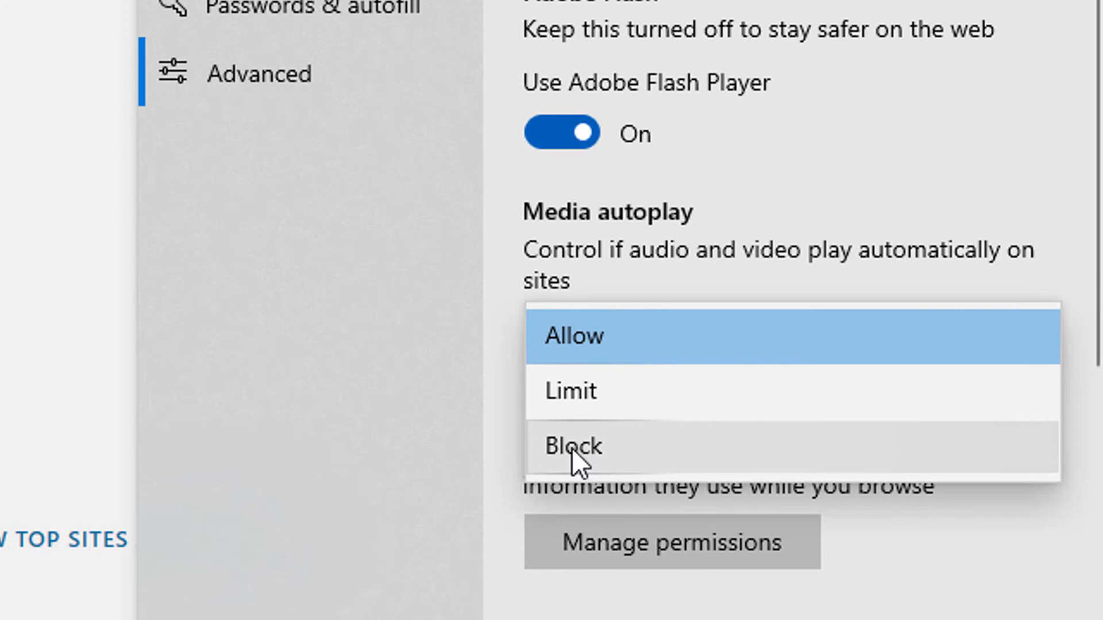
click(585, 441)
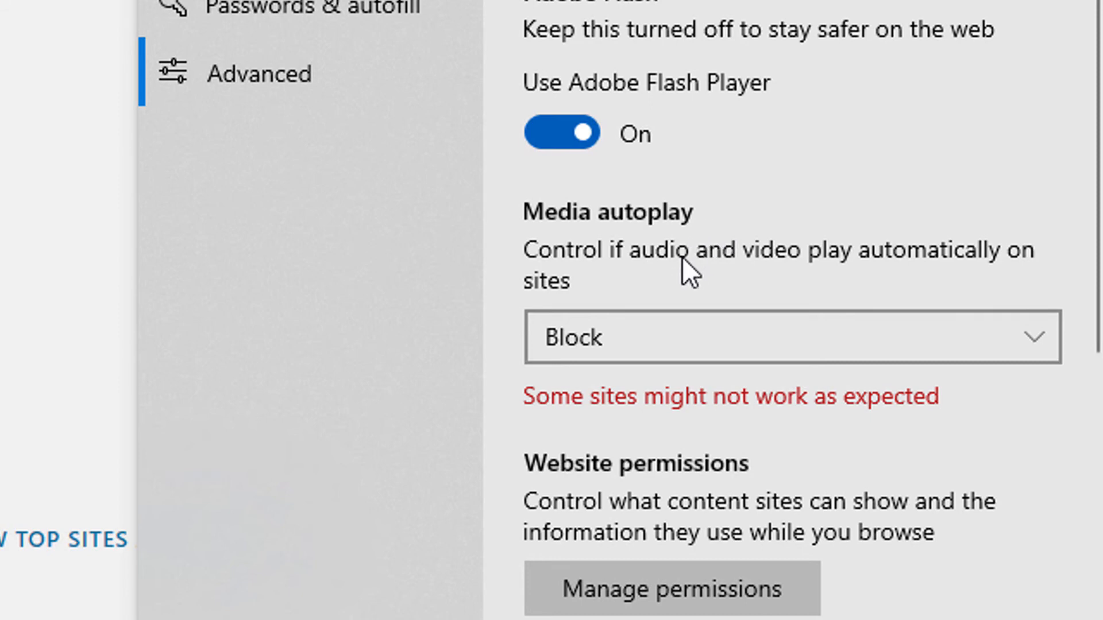
click(657, 336)
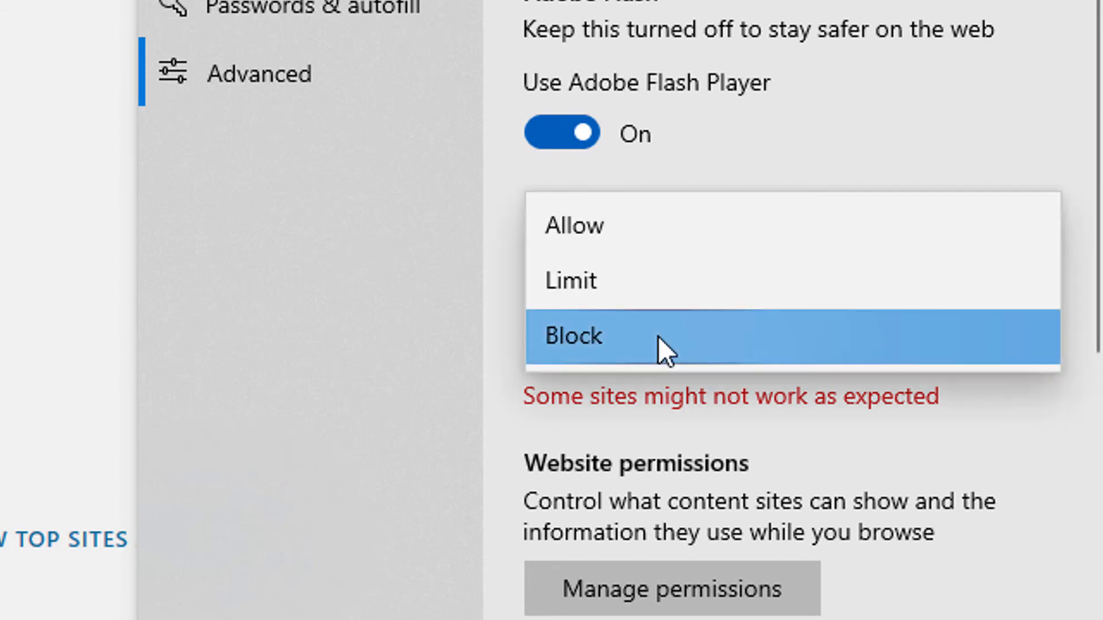
click(639, 279)
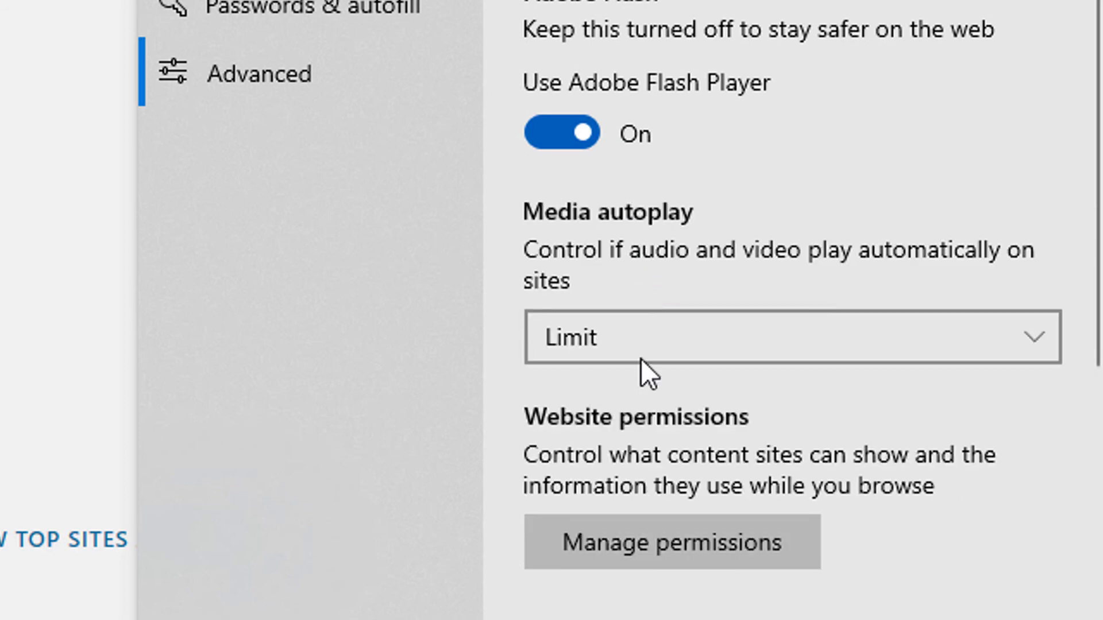
click(643, 335)
click(622, 393)
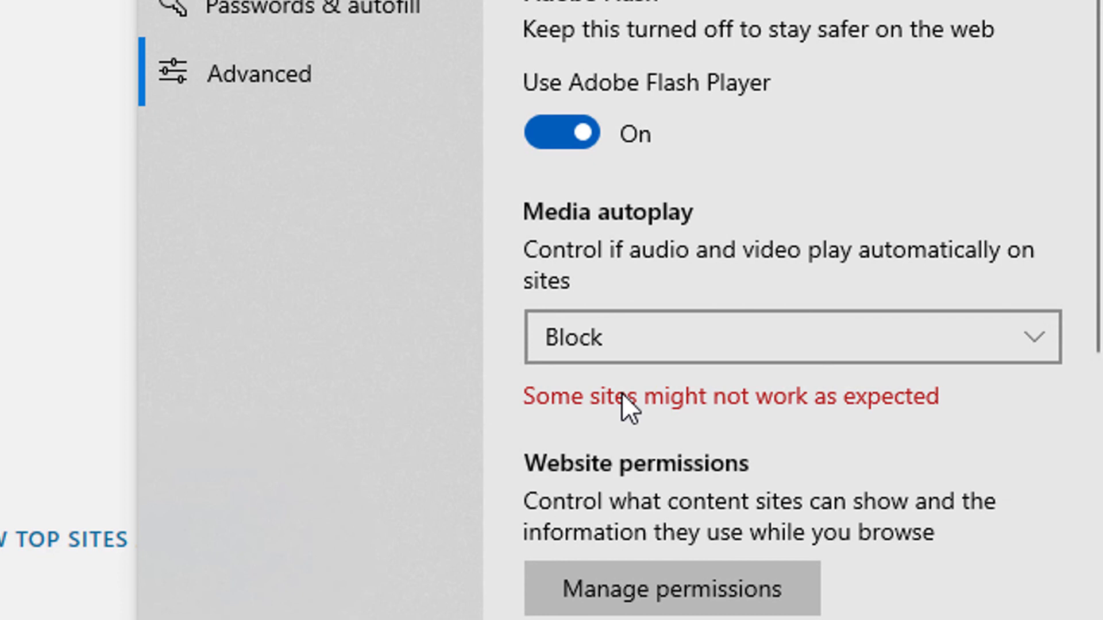